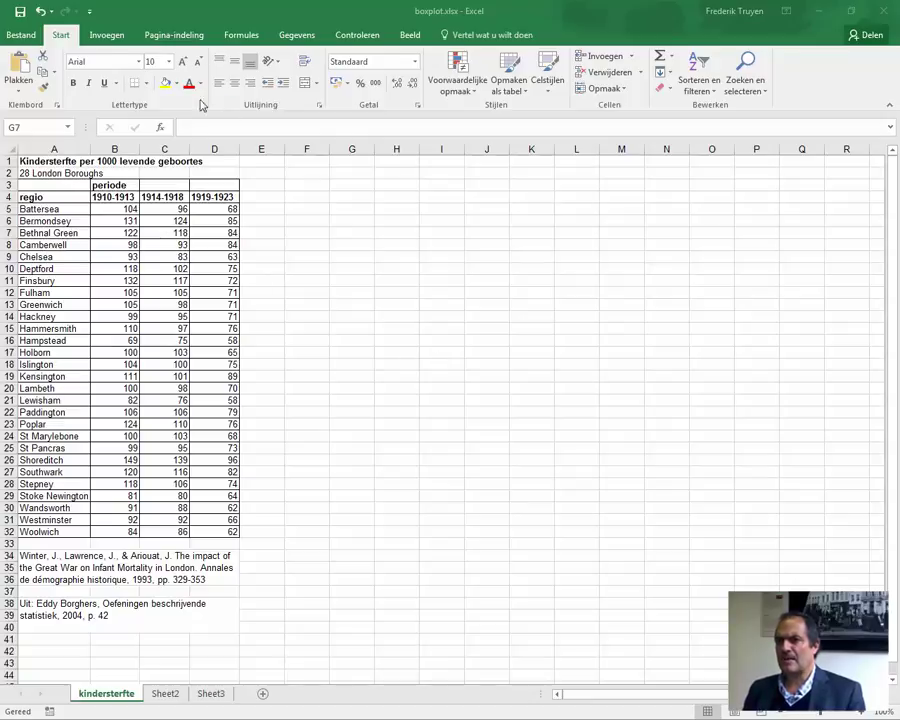
Step: Show the Invoegen (Insert) ribbon options in the boxplot.xlsx infant mortality sheet
left_click(107, 35)
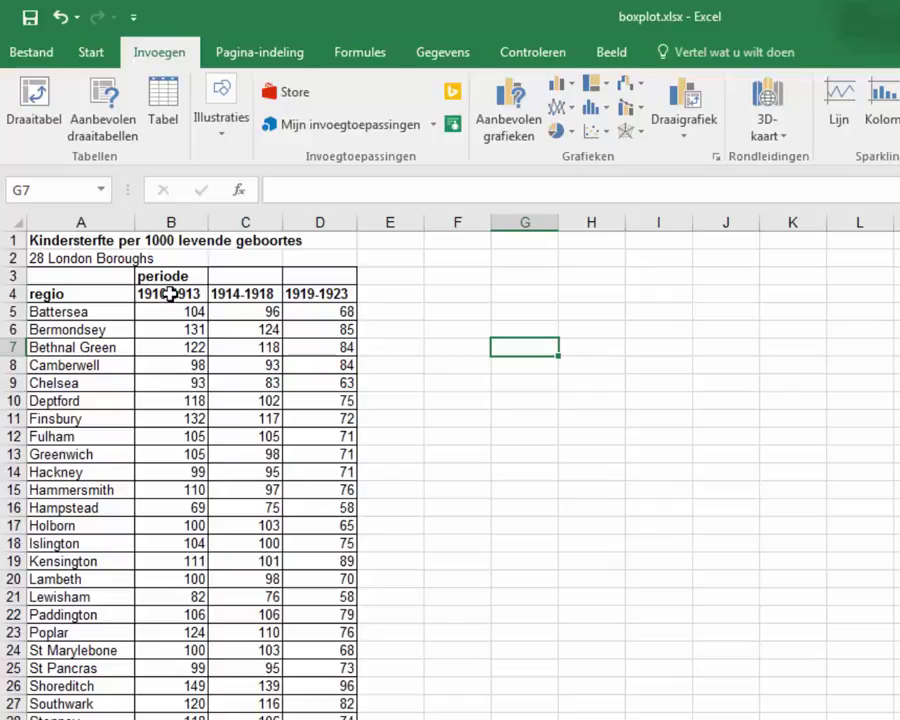
left_click(171, 293)
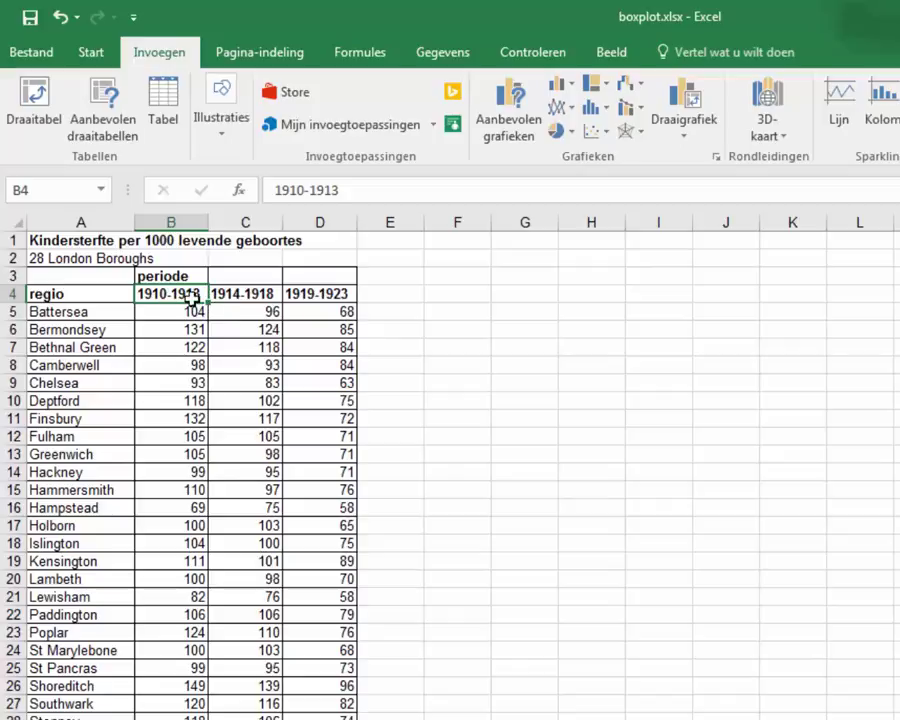
left_click(241, 295)
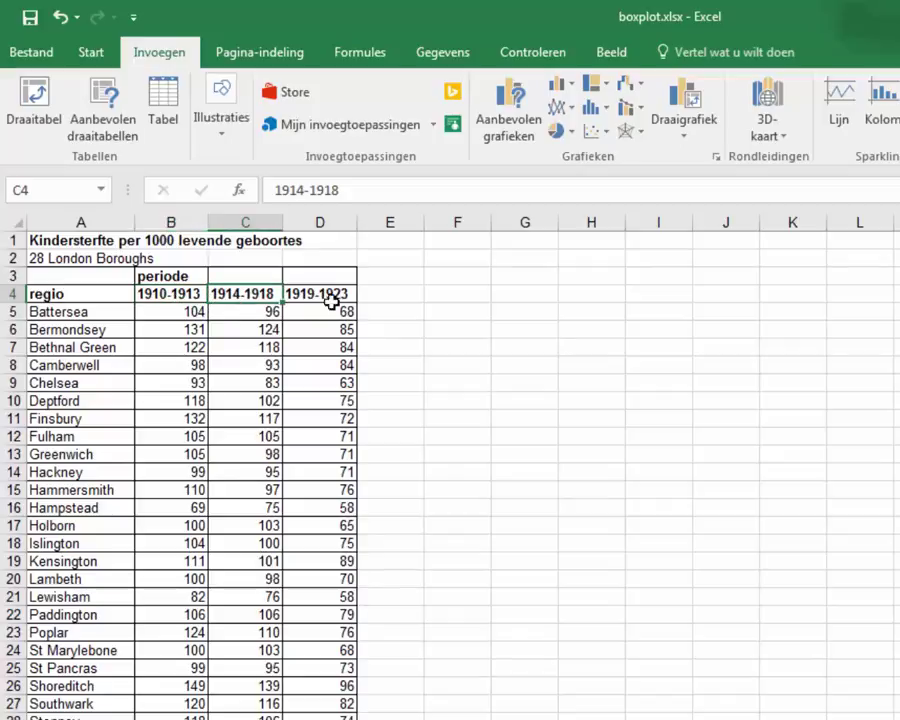
left_click(330, 297)
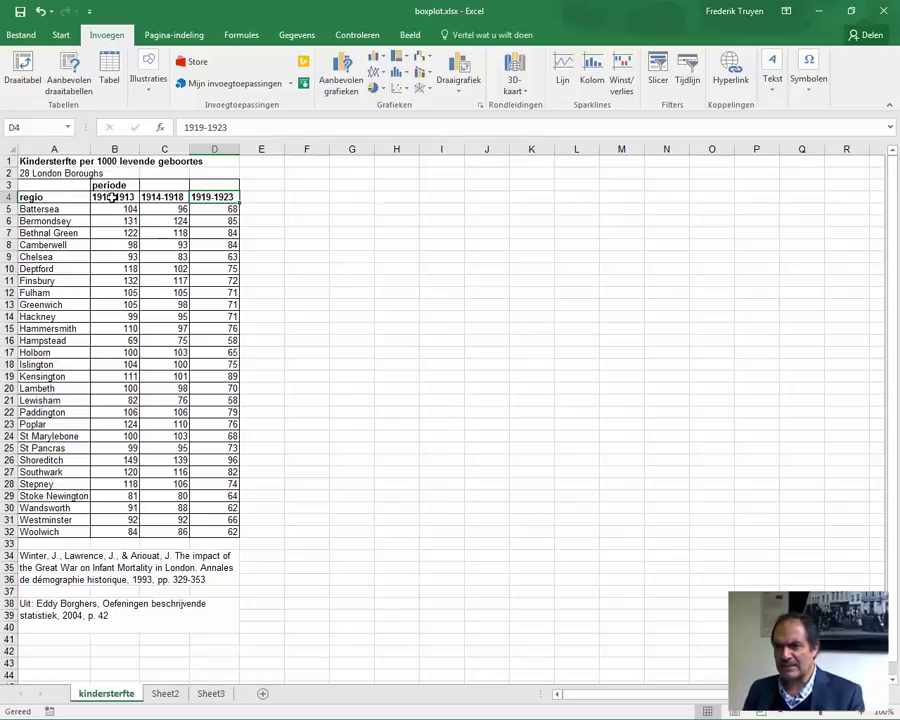
Step: Insert a box-and-whisker chart of B4:D32 comparing 1910-1913, 1914-1918 and 1919-1923
mouse_move(114, 197)
left_mouse_down()
mouse_move(216, 245)
mouse_move(212, 537)
mouse_move(211, 528)
left_mouse_up()
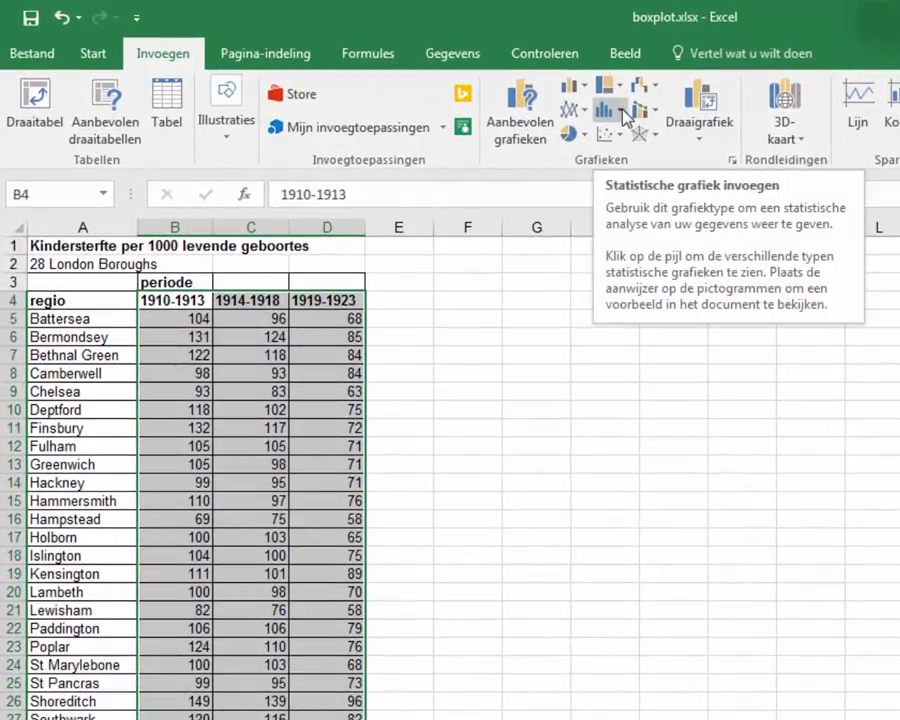
left_click(621, 117)
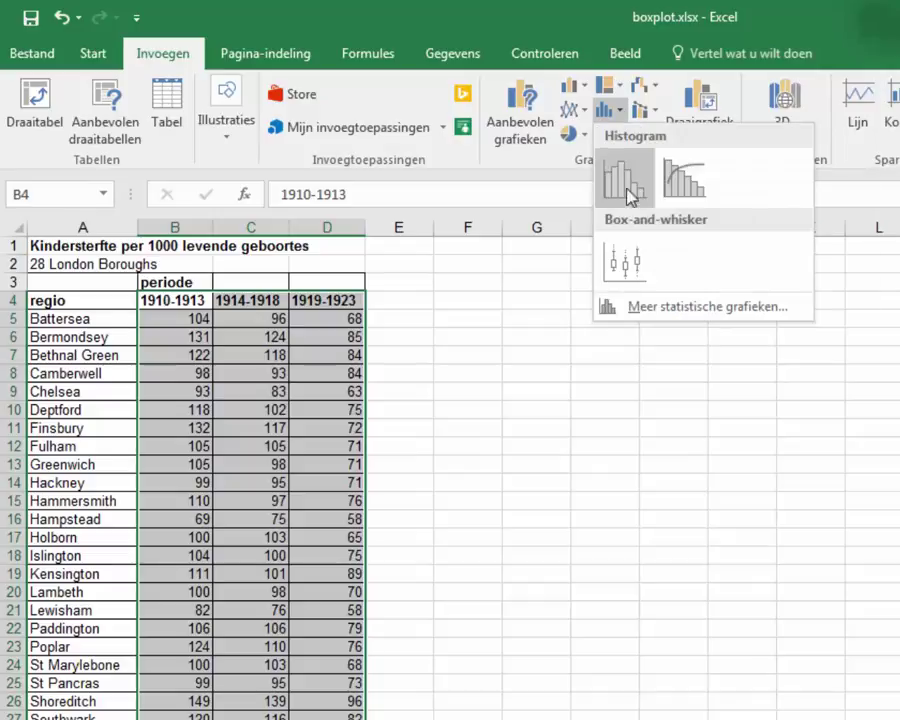
left_click(628, 263)
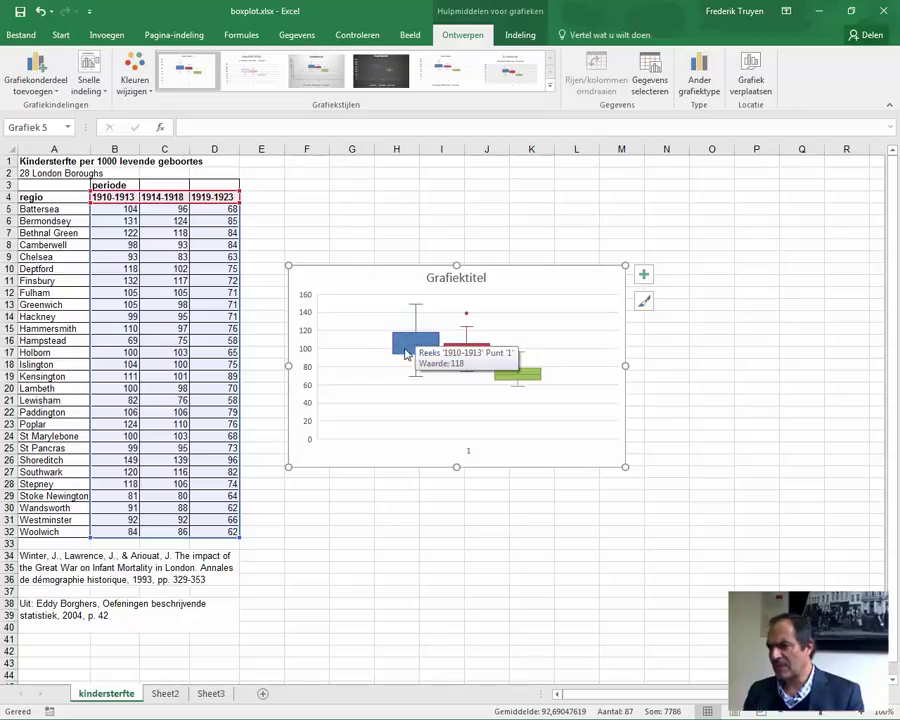
mouse_move(404, 350)
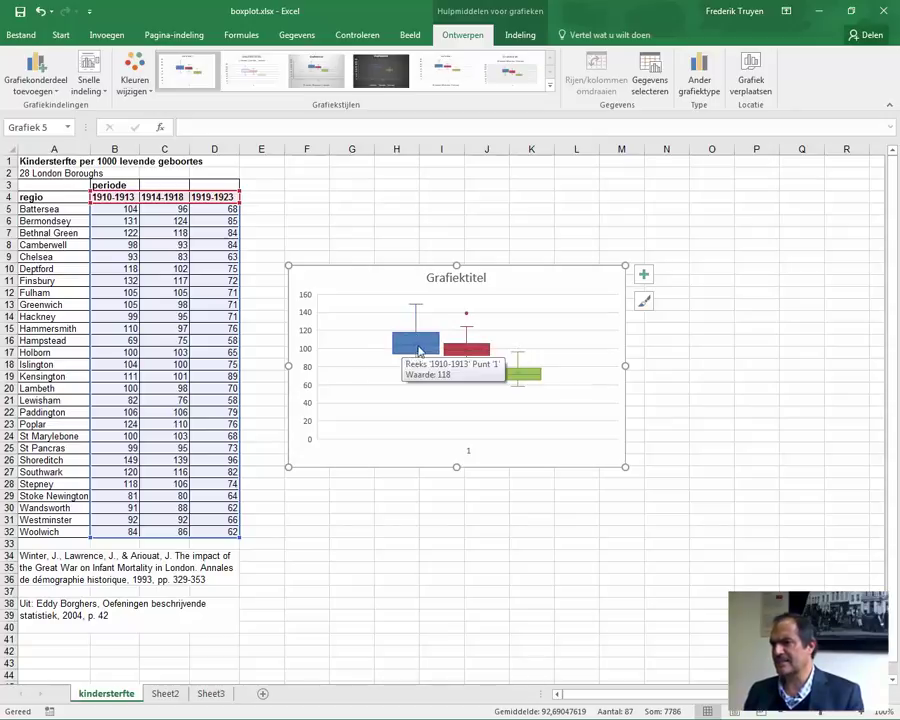
mouse_move(516, 374)
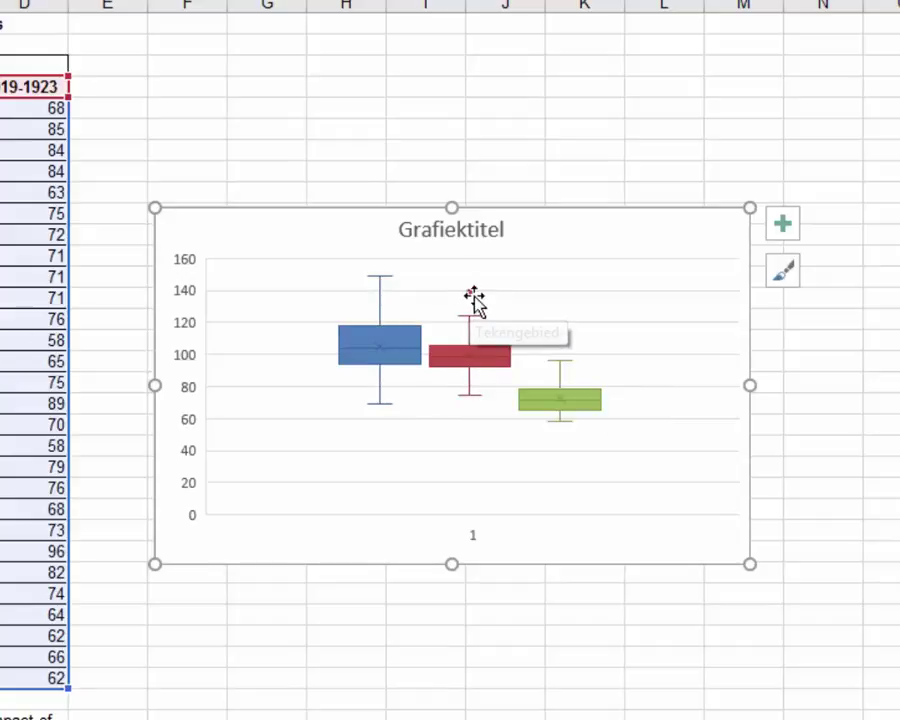
mouse_move(473, 298)
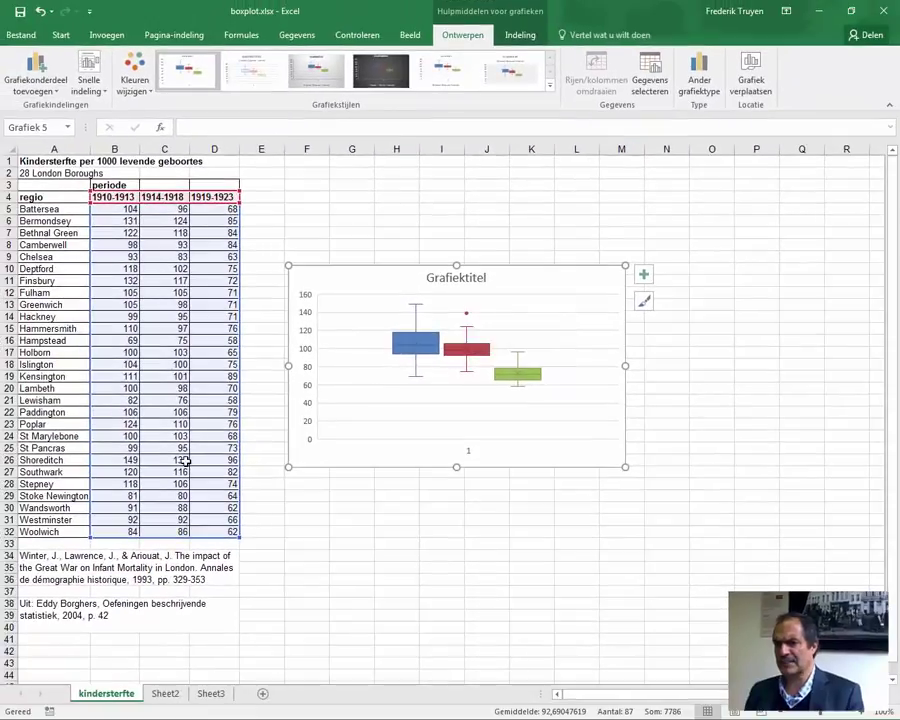
left_click(183, 460)
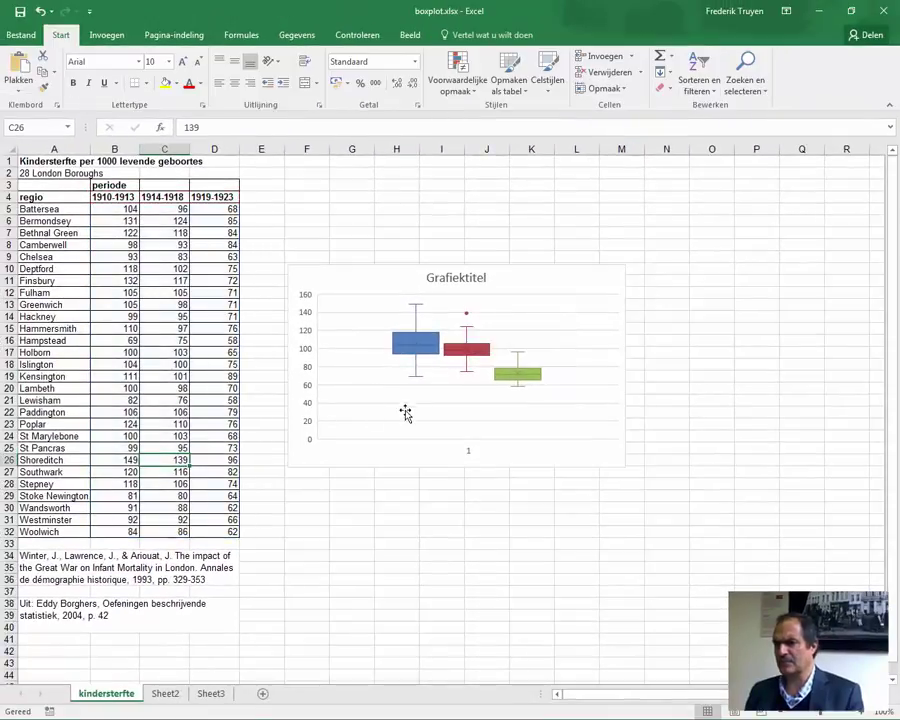
left_click(465, 385)
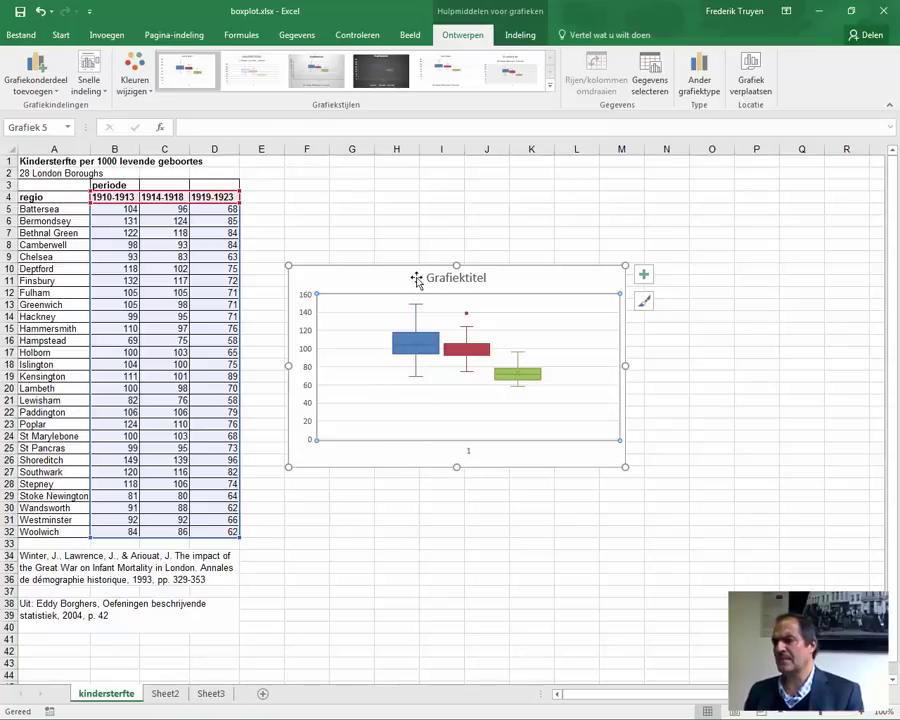
Step: Add a legend below the box plot labelling the periods 1910-1913, 1914-1918 and 1919-1923
left_click(55, 93)
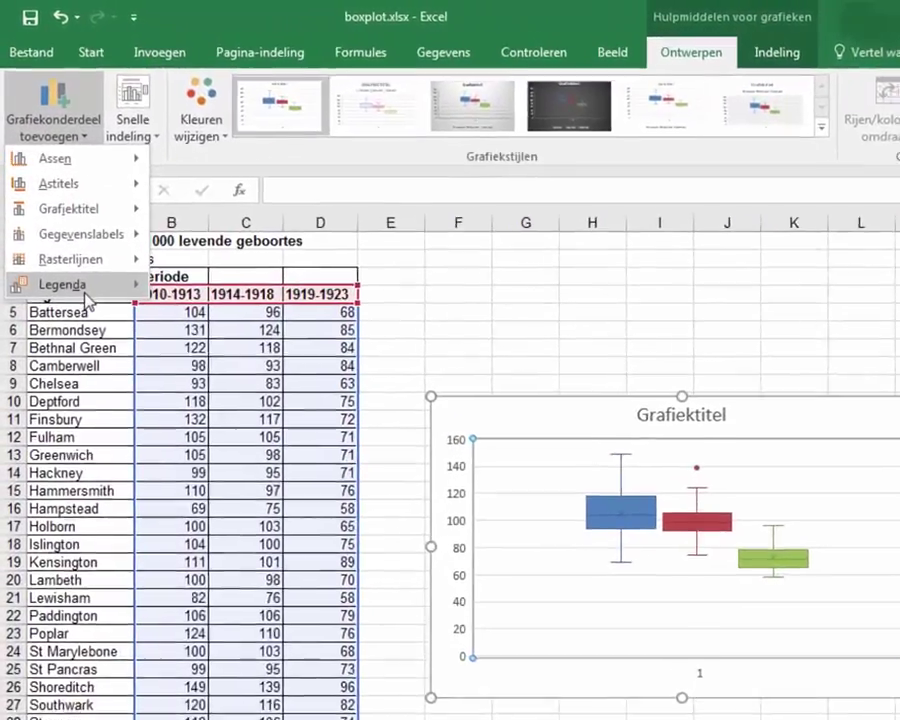
mouse_move(61, 197)
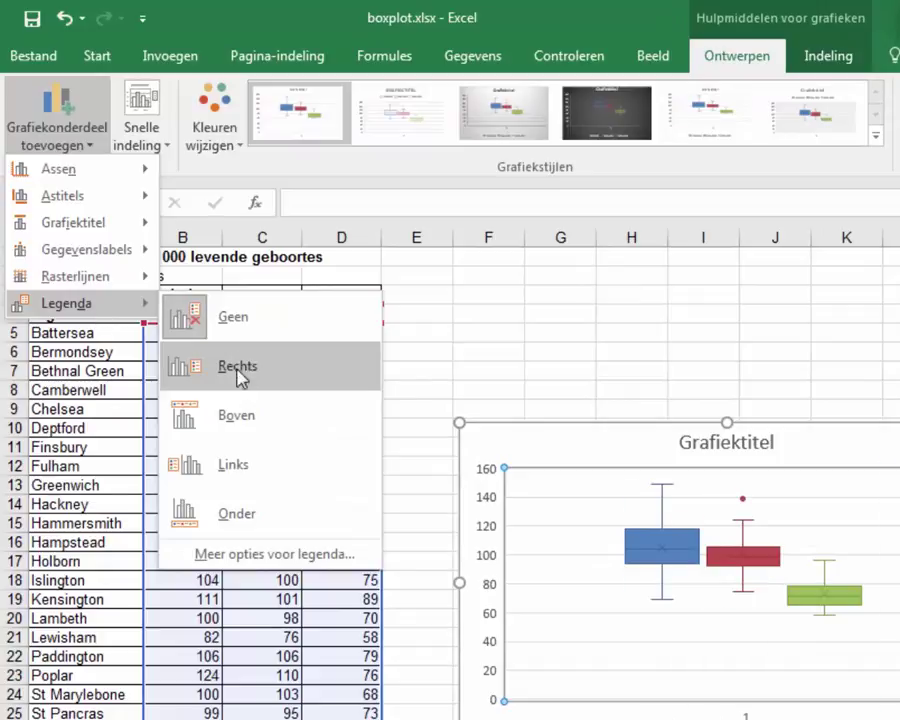
left_click(237, 514)
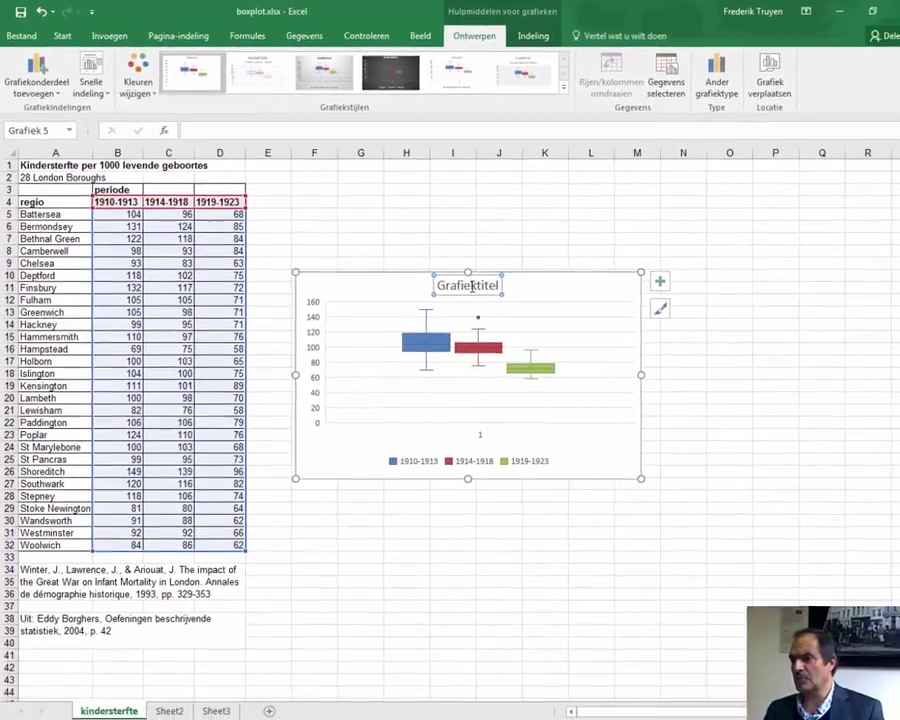
Step: Replace the 'Grafiektitel' placeholder with 'Boxplot', then delete the box plot chart
left_click(506, 303)
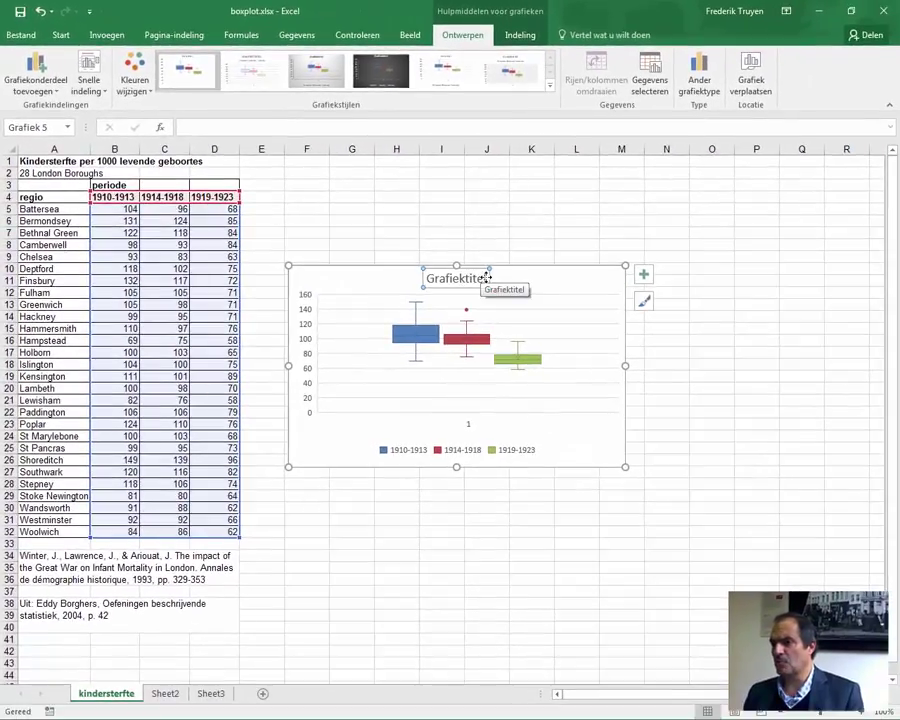
left_click_drag(486, 278, 426, 278)
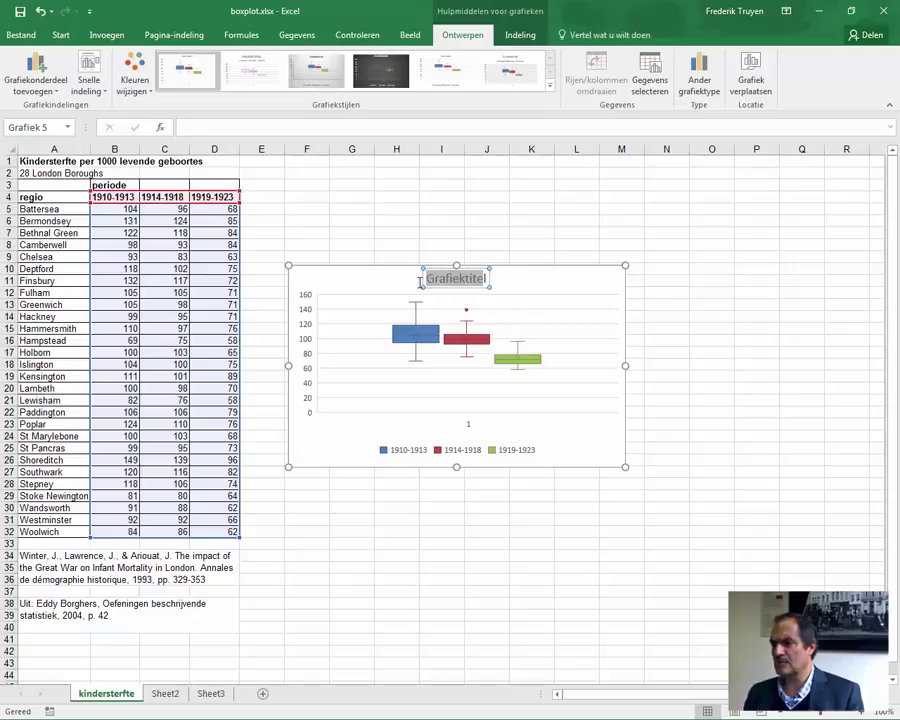
key("Delete")
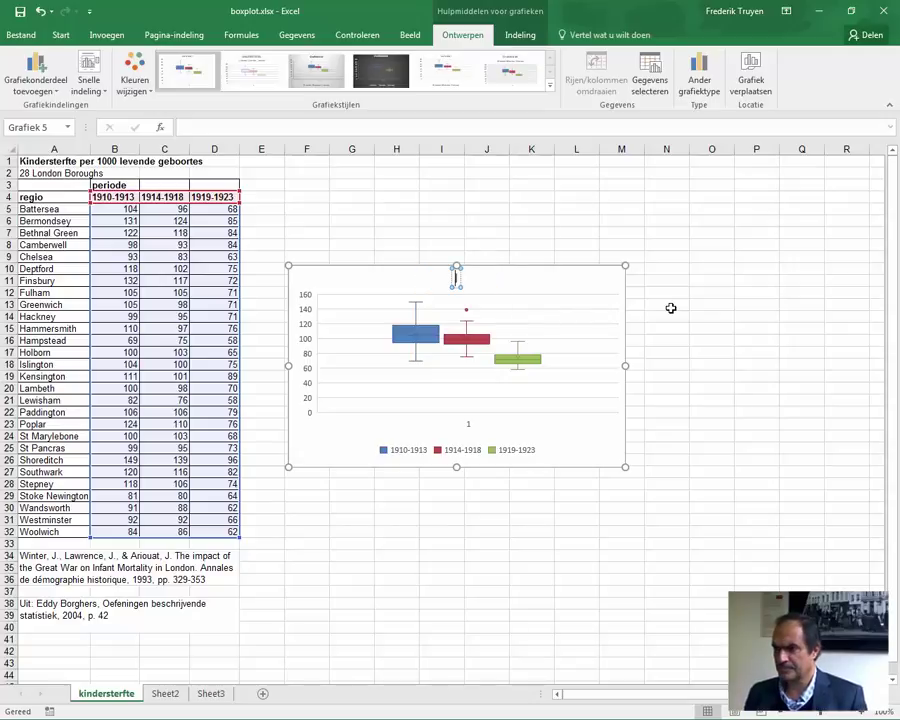
type("Bo")
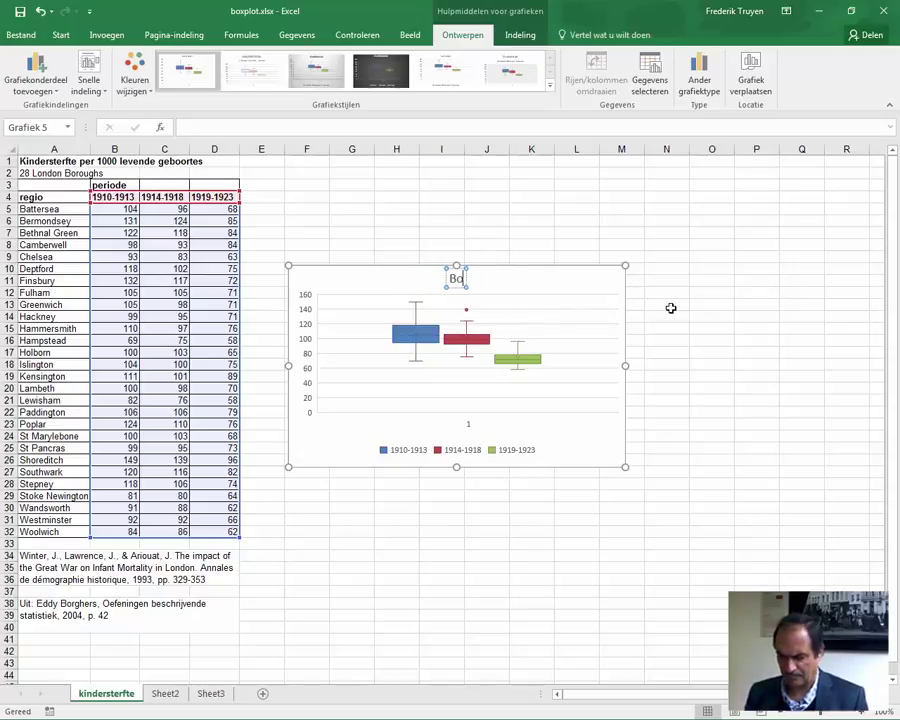
type("xplot")
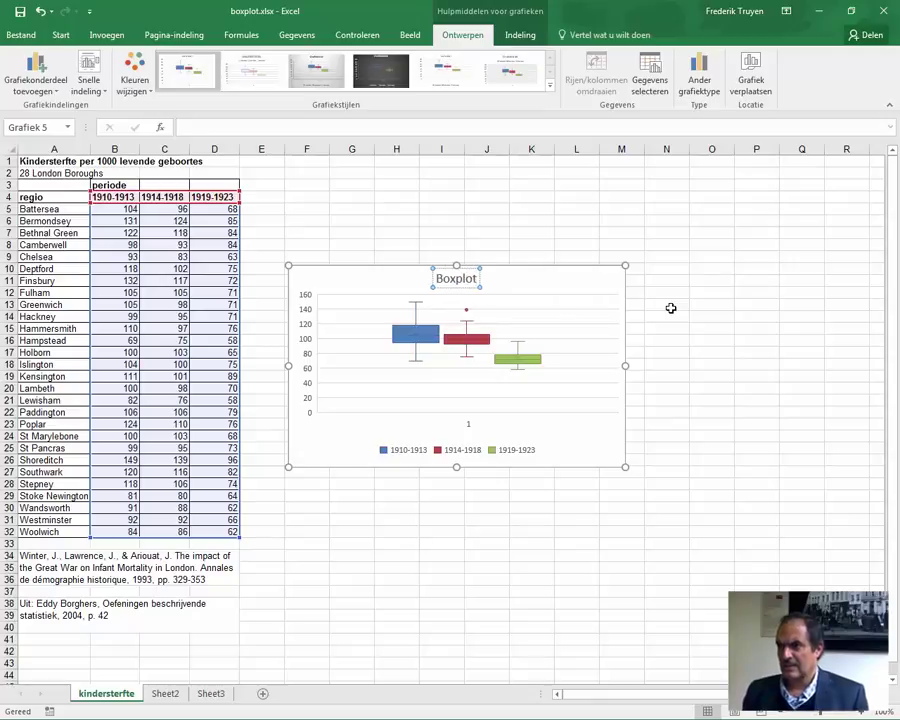
left_click(574, 418)
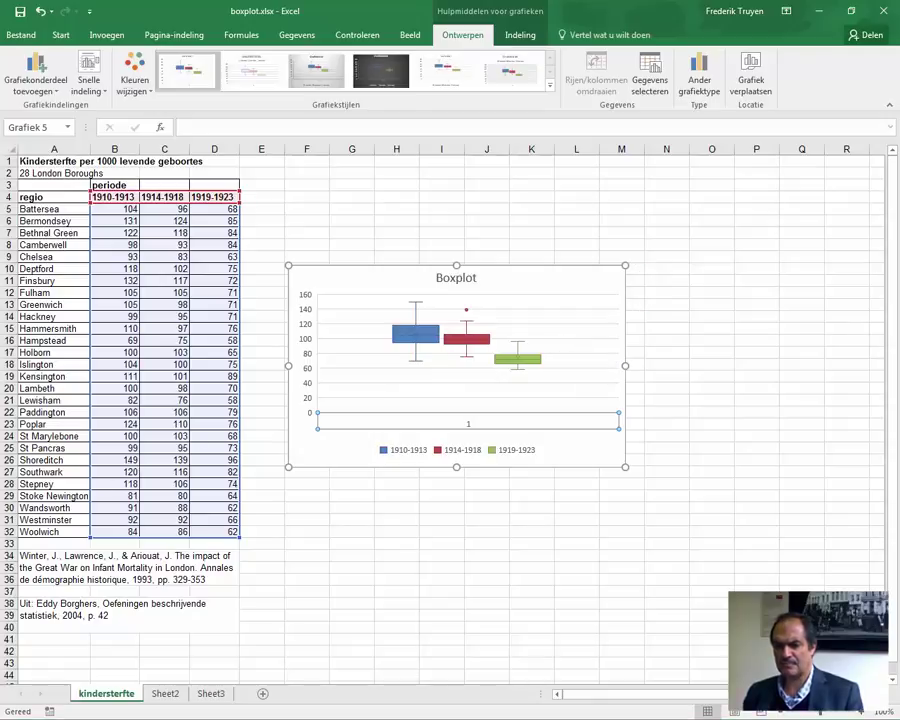
key("Delete")
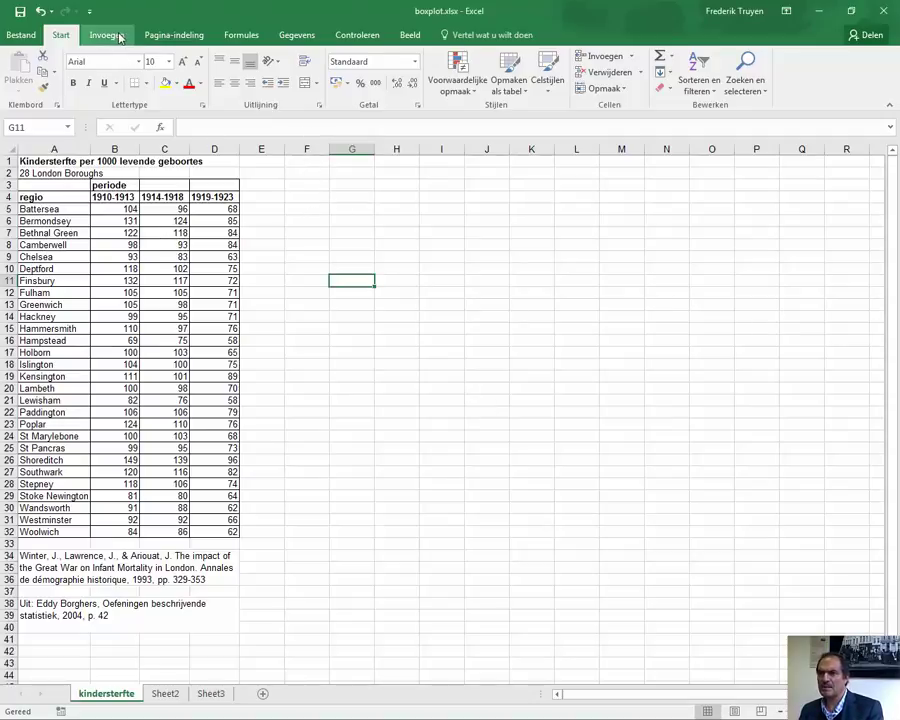
Step: Select the 1910-1913 values in B4:B32 as data for a new statistical chart
left_click(108, 35)
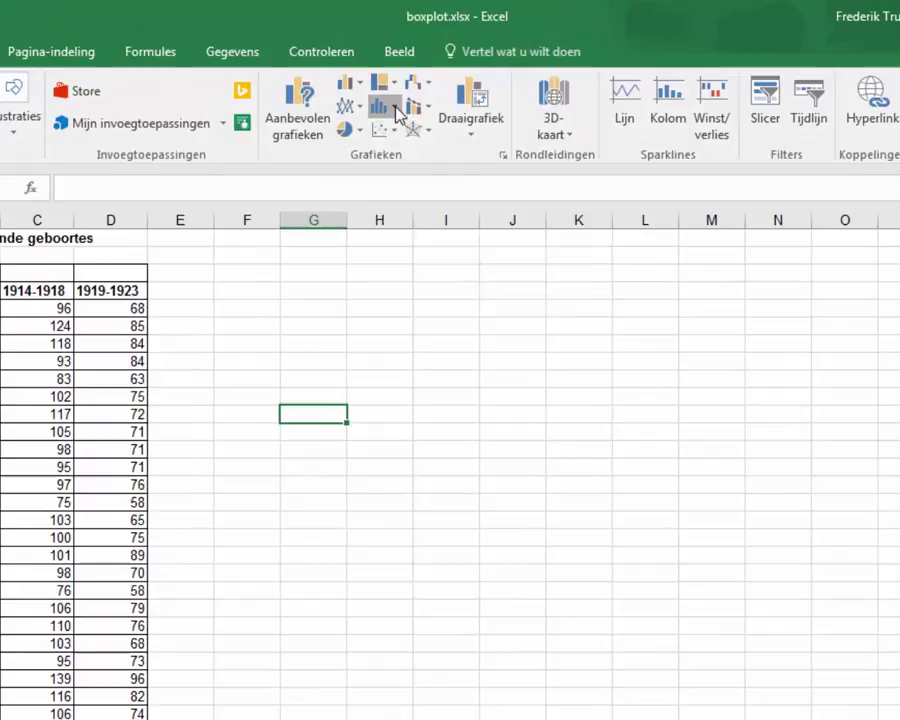
left_click(396, 108)
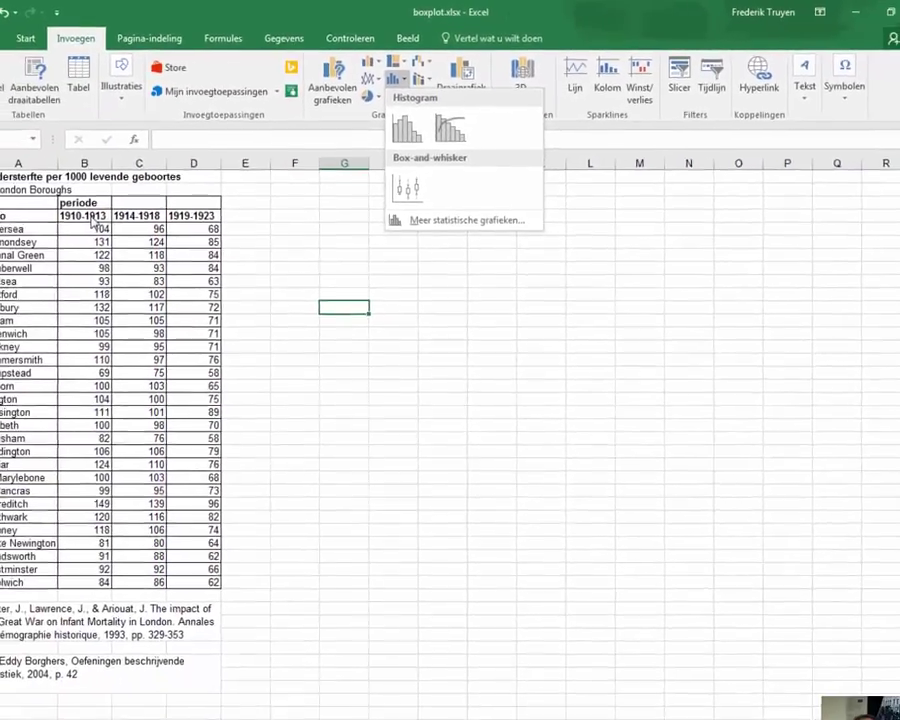
left_click(92, 220)
left_click_drag(114, 197, 132, 531)
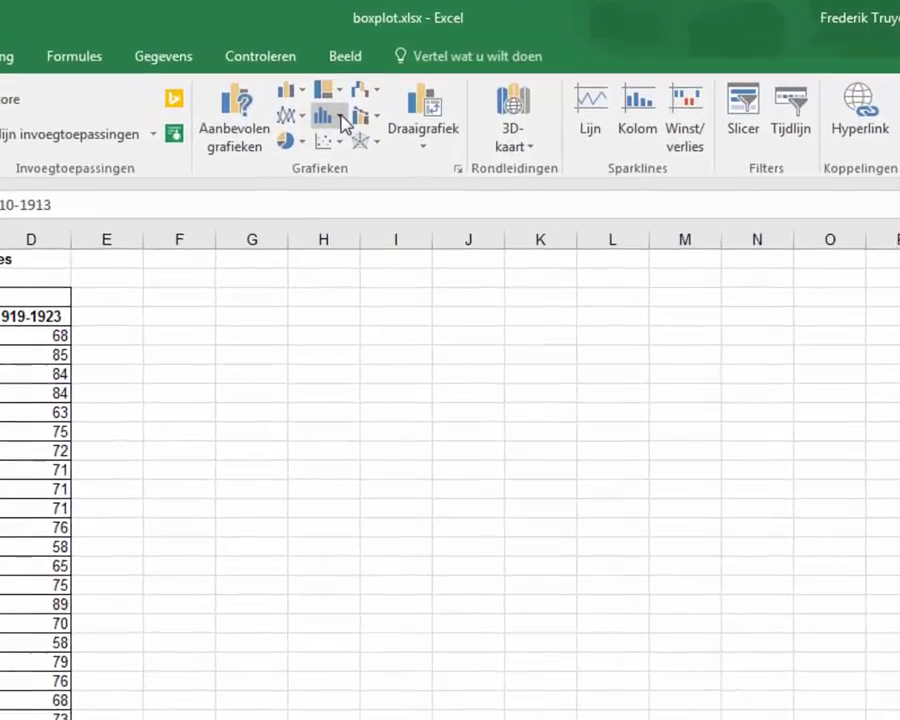
Step: Insert a histogram of the 1910-1913 values, placed beside the table and enlarged to column O
left_click(376, 96)
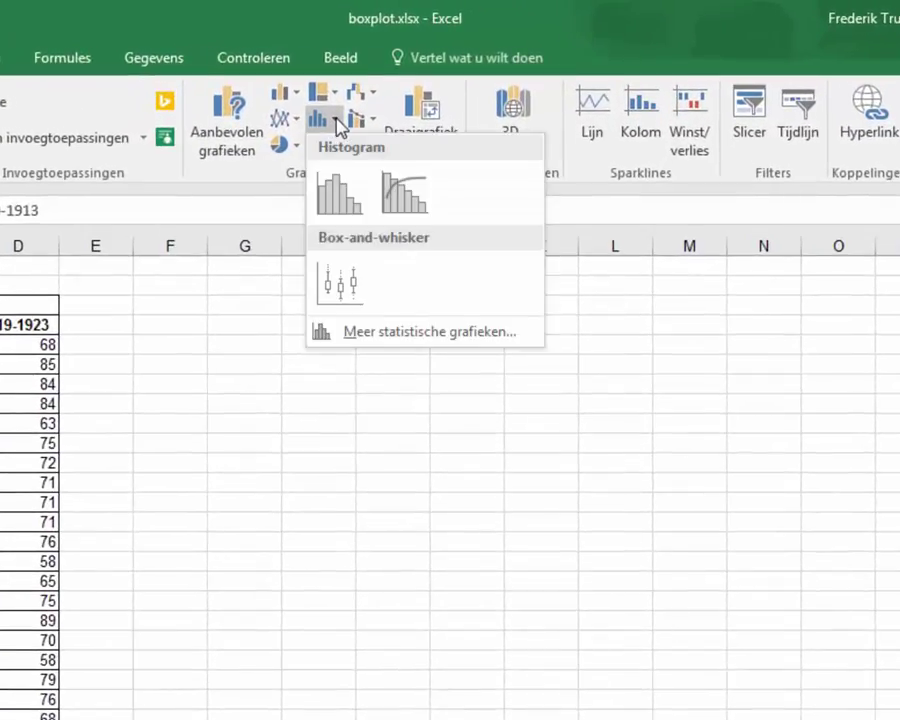
left_click(346, 212)
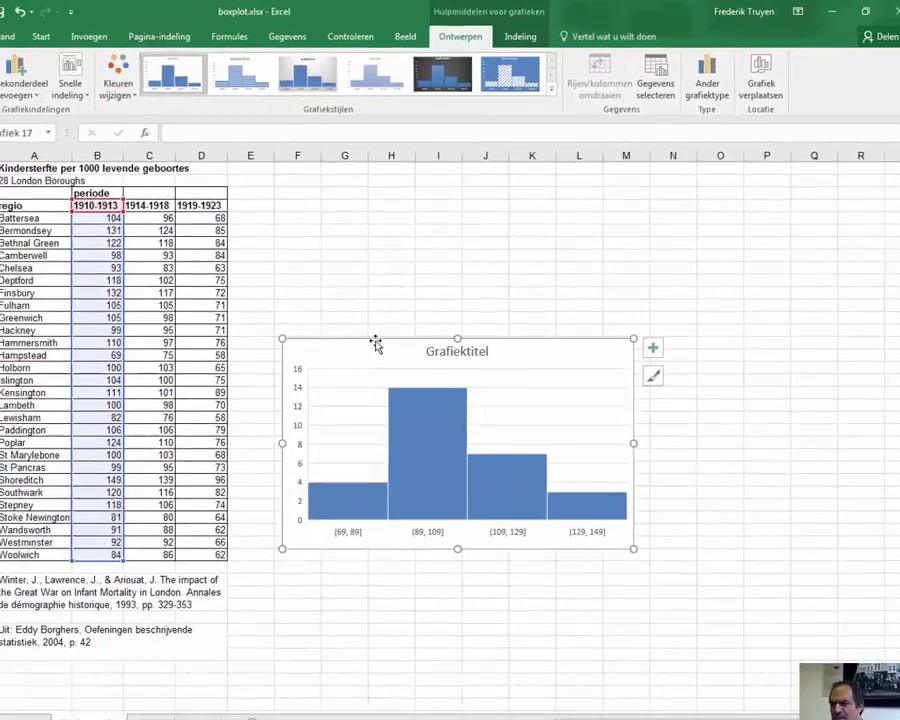
left_click_drag(375, 343, 342, 203)
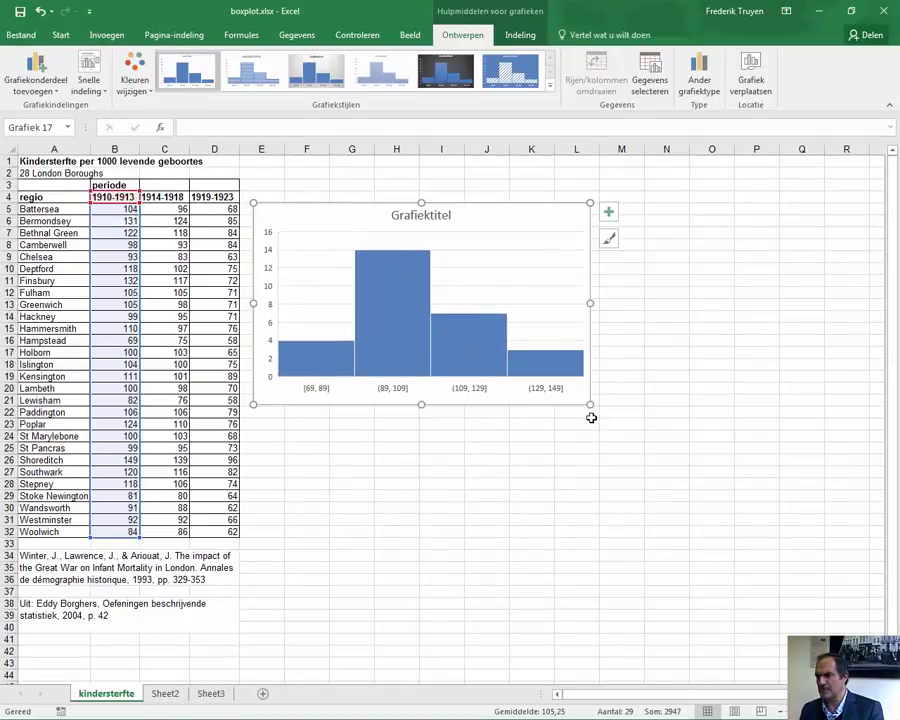
mouse_move(589, 405)
left_mouse_down()
mouse_move(705, 558)
mouse_move(721, 566)
left_mouse_up()
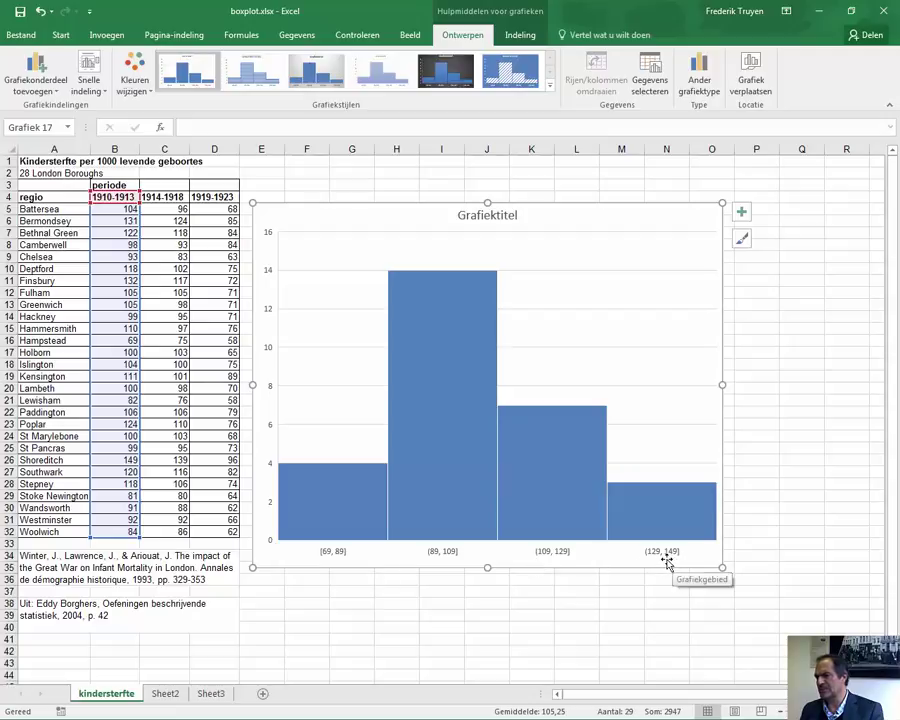
mouse_move(351, 522)
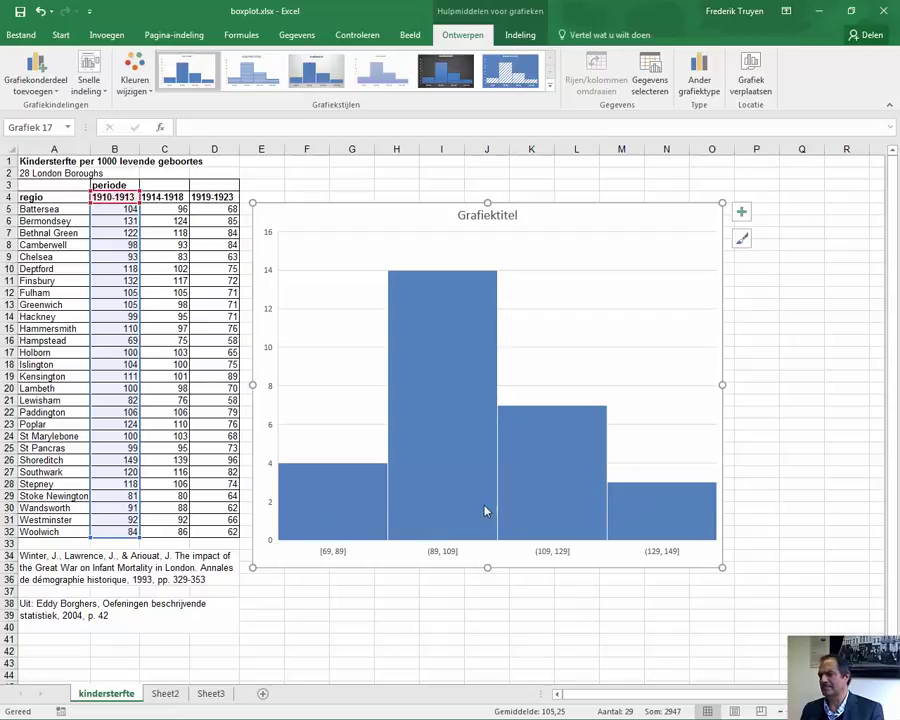
mouse_move(484, 512)
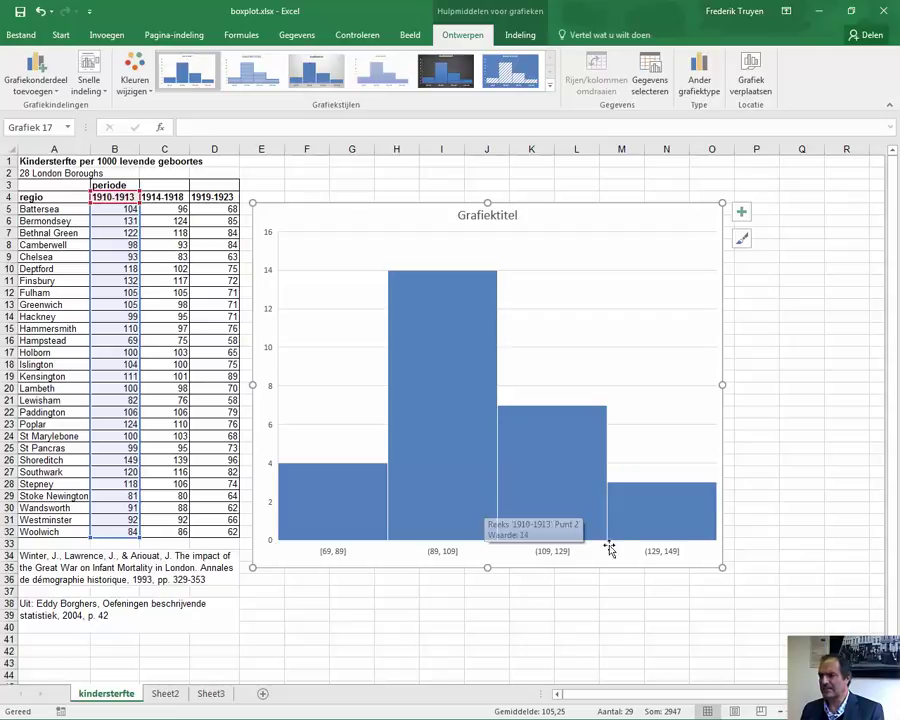
left_click(660, 558)
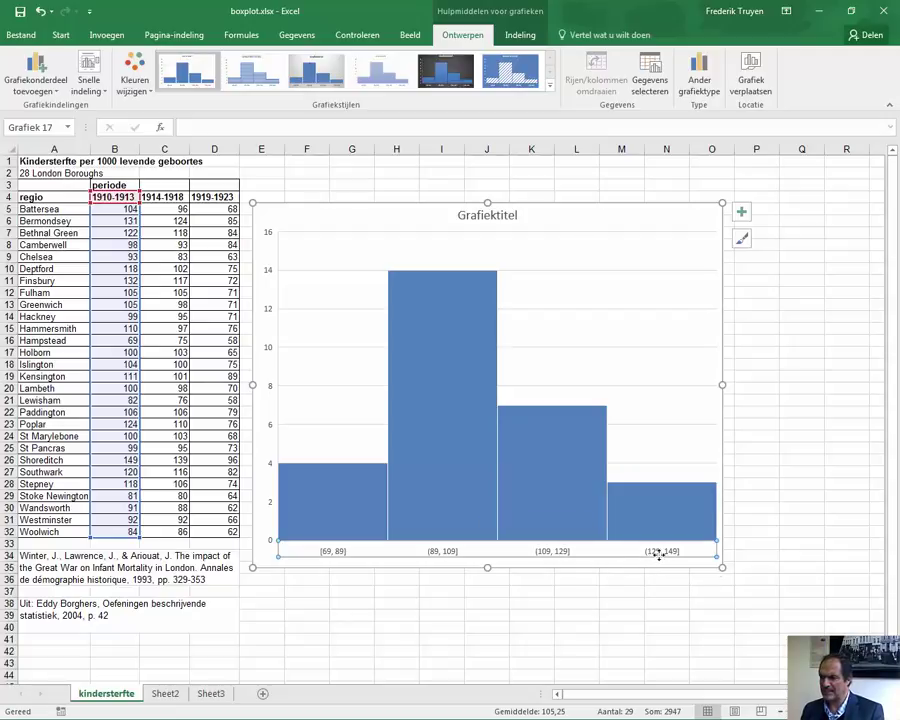
Step: Set the histogram axis bin width to 10, giving eight bins from 69 to 149
right_click(670, 557)
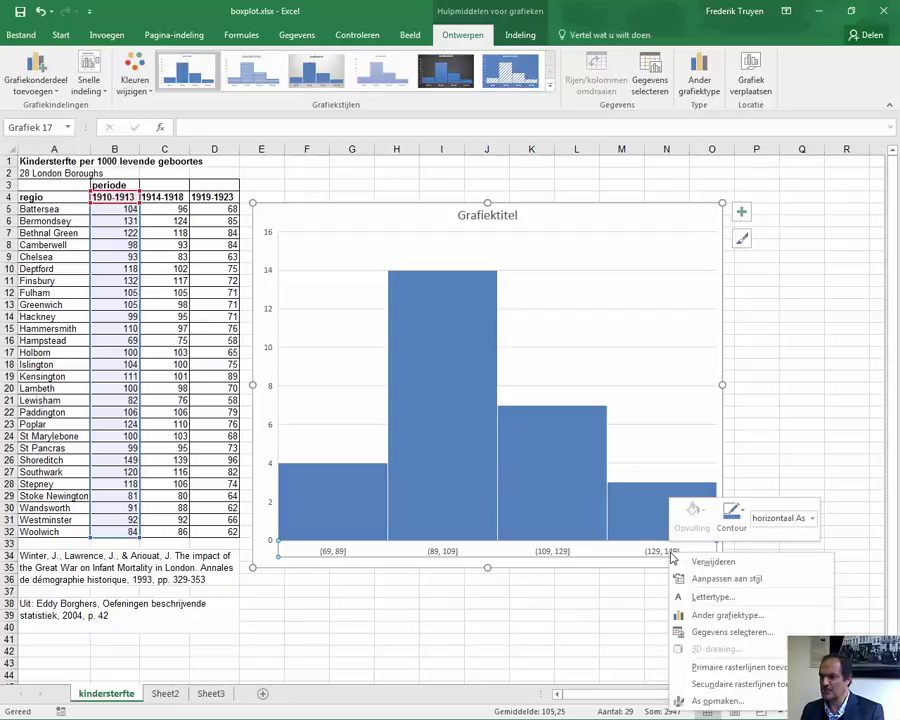
left_click(714, 702)
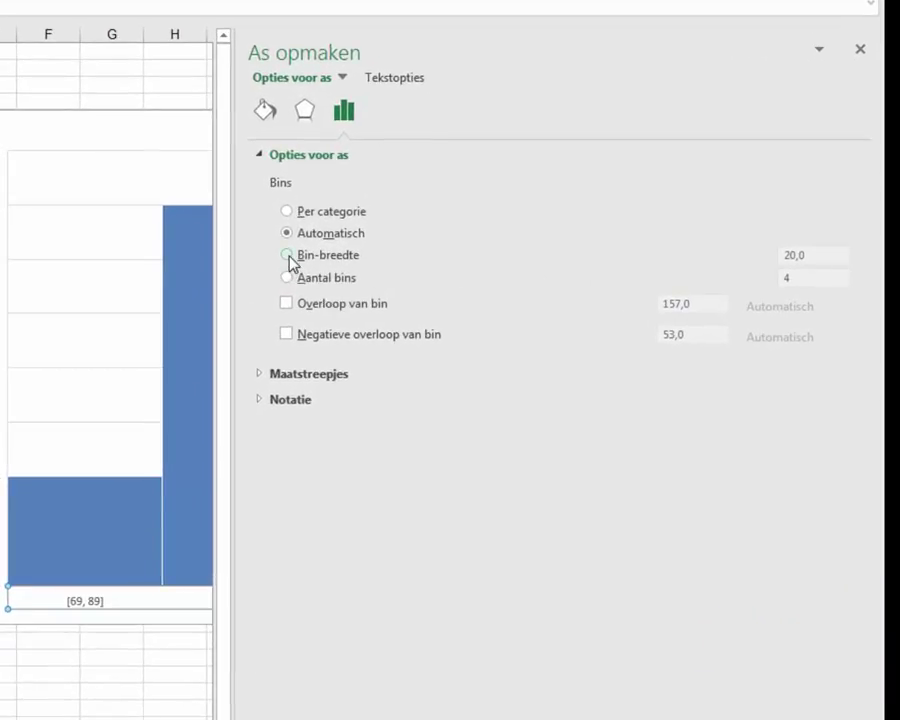
left_click(289, 256)
left_click_drag(824, 255, 757, 268)
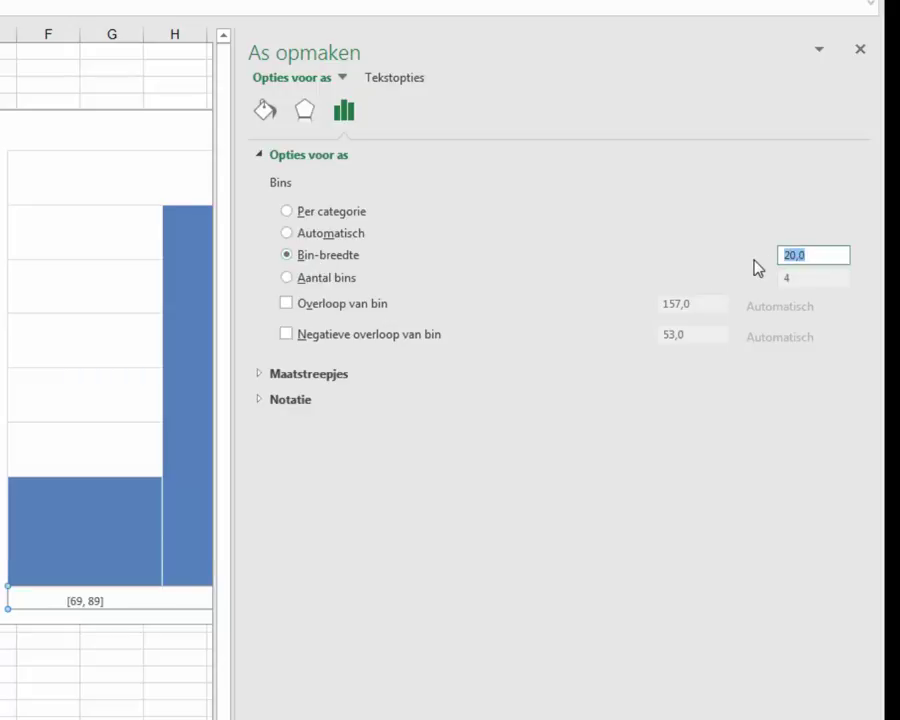
type("10")
left_click(163, 240)
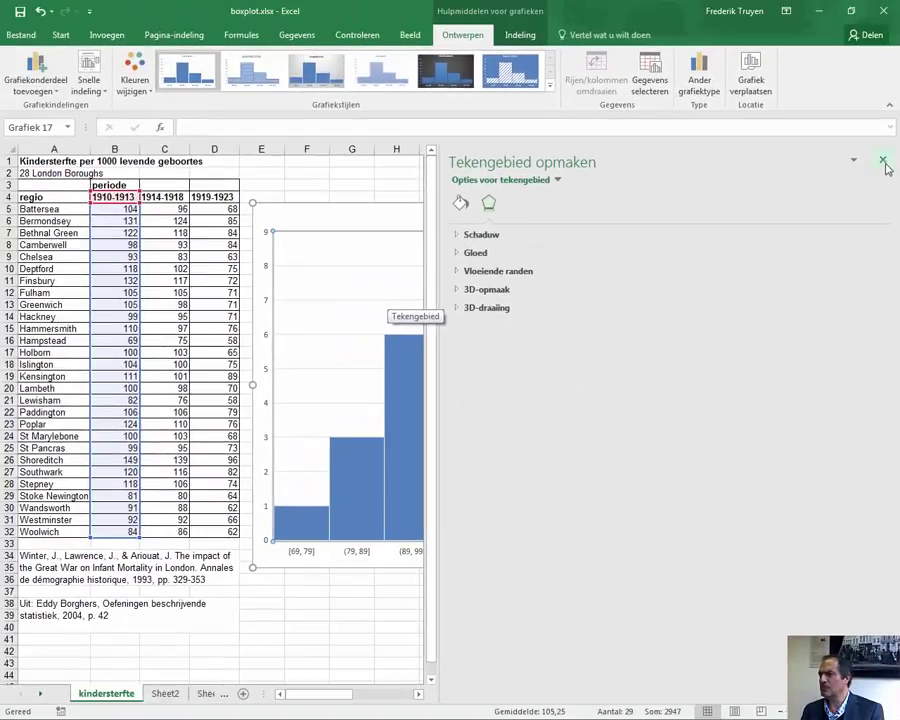
left_click(880, 164)
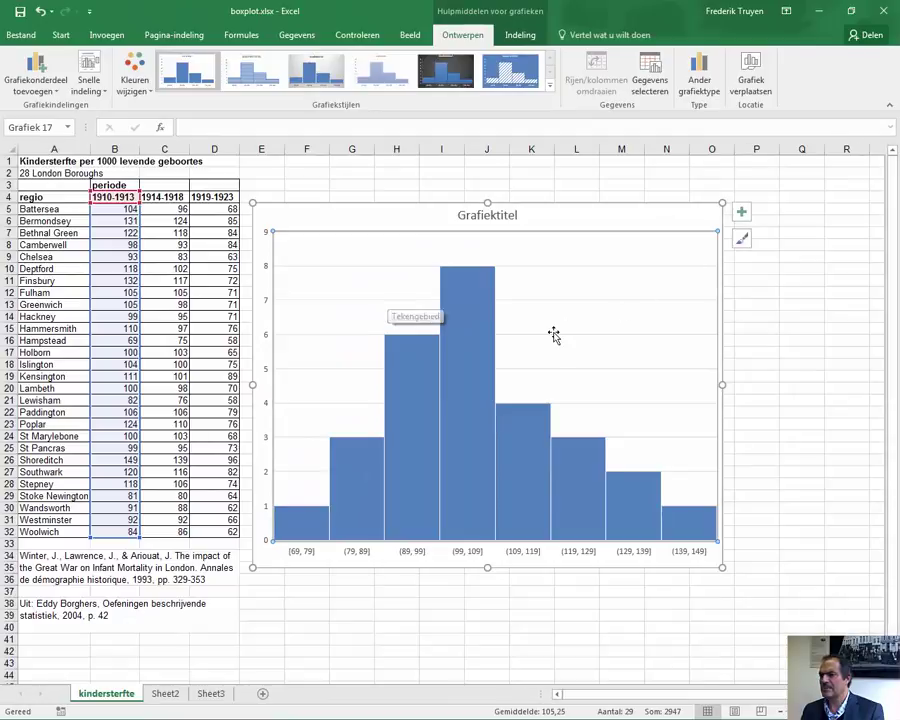